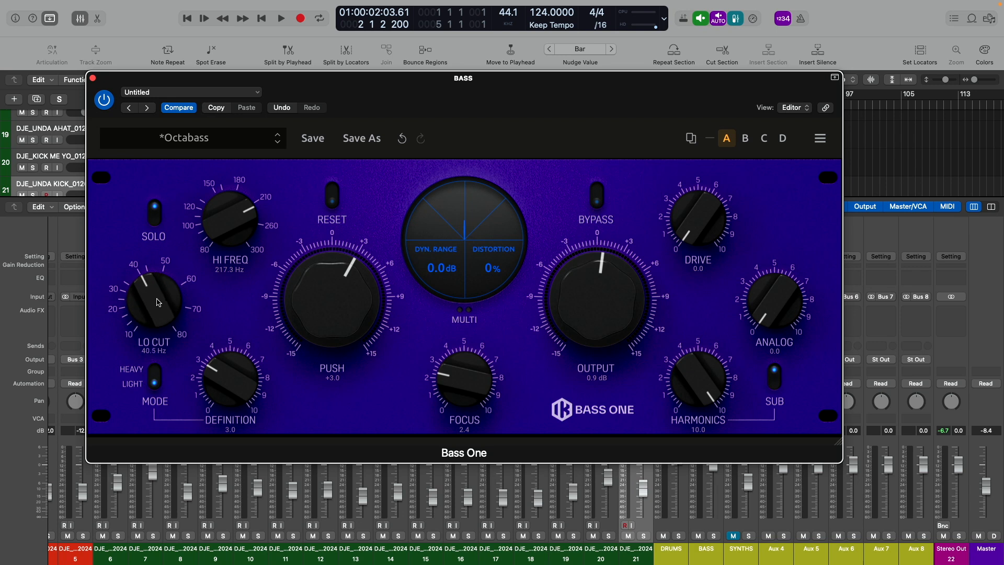
# - Take the Bass One plug-in out of bypass and set Hi Freq to 131.5 Hz and Lo Cut to 32.2 Hz
pyautogui.moveTo(228, 214); pyautogui.dragTo(220, 238)
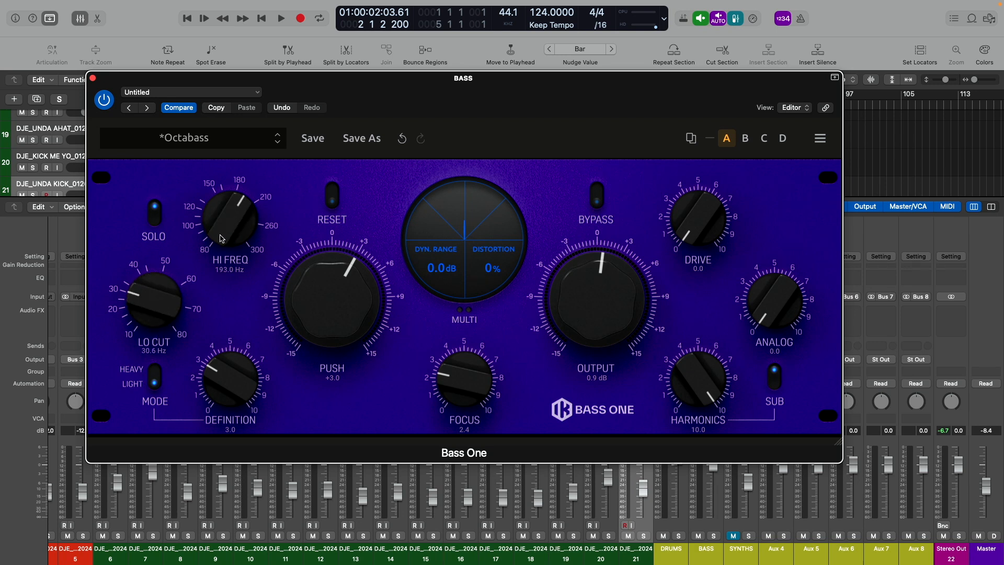
pyautogui.click(599, 195)
pyautogui.moveTo(233, 219); pyautogui.dragTo(231, 272)
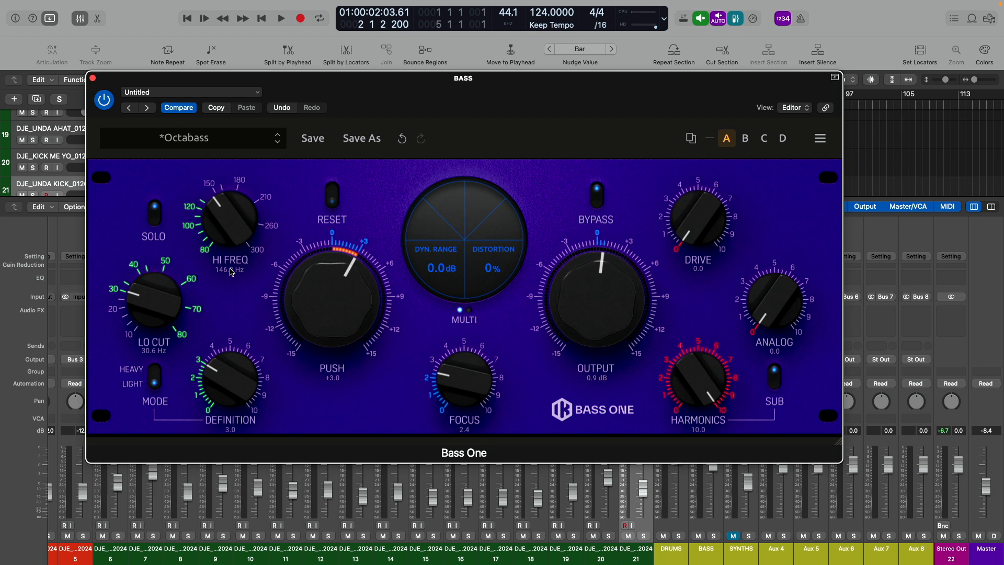
pyautogui.moveTo(140, 297); pyautogui.dragTo(136, 269)
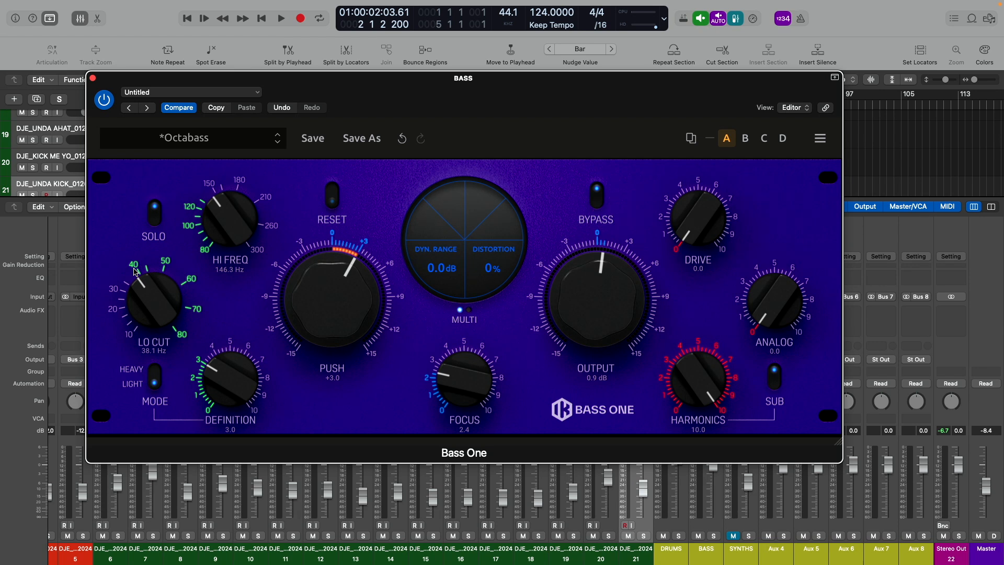
pyautogui.moveTo(150, 291); pyautogui.dragTo(147, 310)
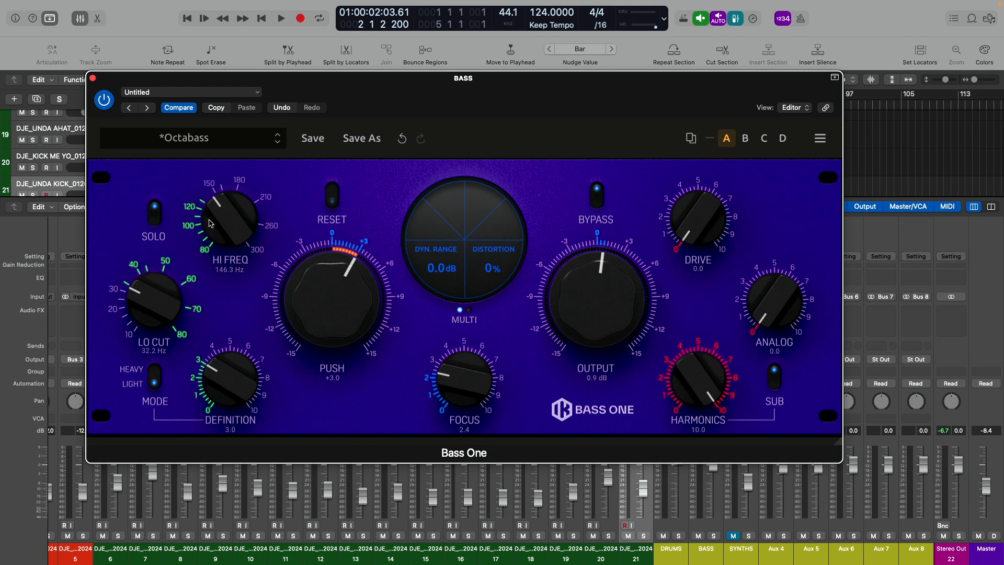
pyautogui.moveTo(223, 209); pyautogui.dragTo(220, 226)
# - Set Definition to 3.6, Push to +2.6 and Focus to 4.9 in Bass One
pyautogui.moveTo(231, 382)
pyautogui.mouseDown()
pyautogui.moveTo(238, 313)
pyautogui.moveTo(224, 369)
pyautogui.mouseUp()
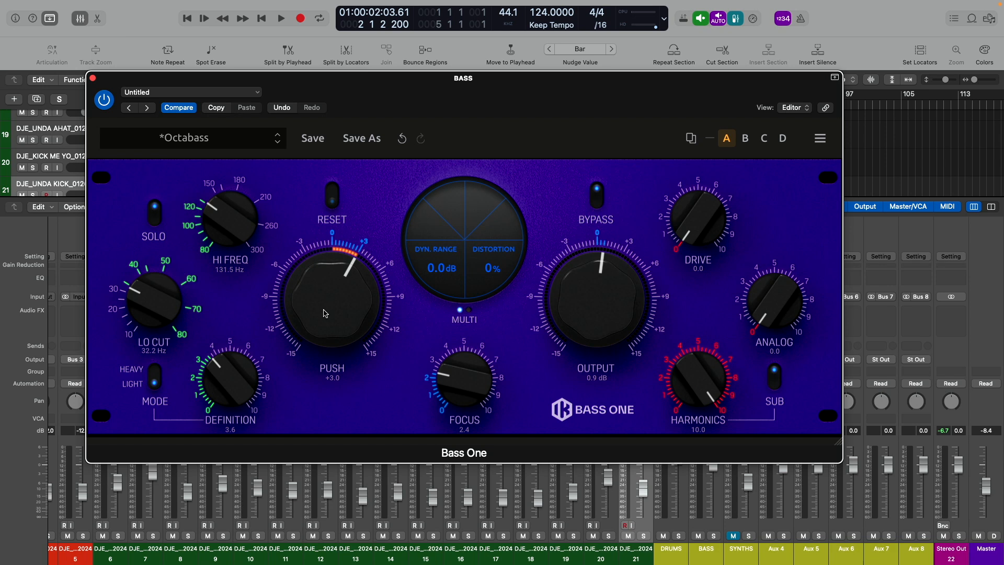
pyautogui.moveTo(325, 313)
pyautogui.mouseDown()
pyautogui.moveTo(323, 337)
pyautogui.moveTo(329, 307)
pyautogui.moveTo(322, 316)
pyautogui.mouseUp()
pyautogui.moveTo(460, 393); pyautogui.dragTo(462, 337)
# - Compare the meter's Spectrum and Multi displays, returning to Multi, and briefly bypass and re-engage the plug-in
pyautogui.click(470, 310)
pyautogui.click(460, 310)
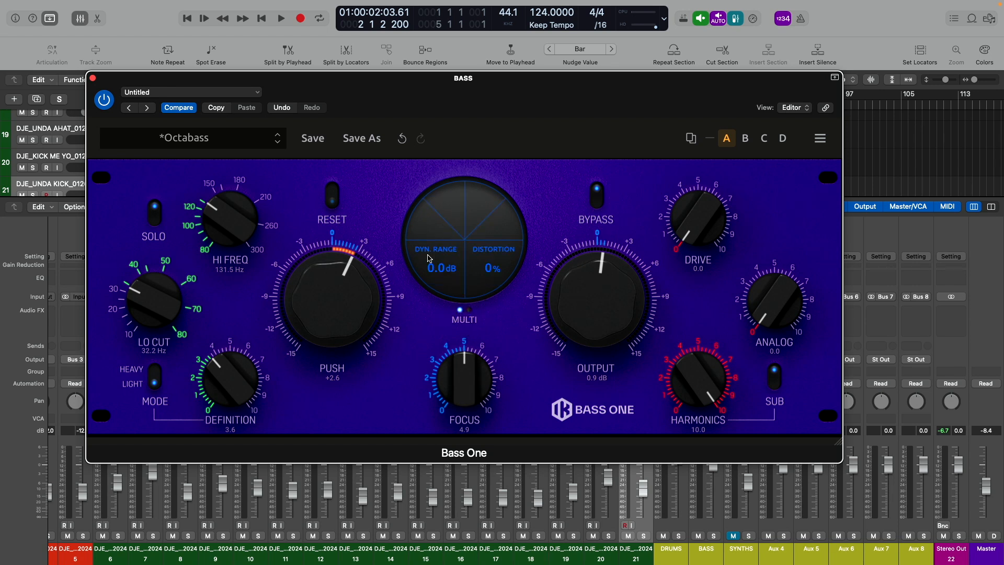
pyautogui.click(469, 310)
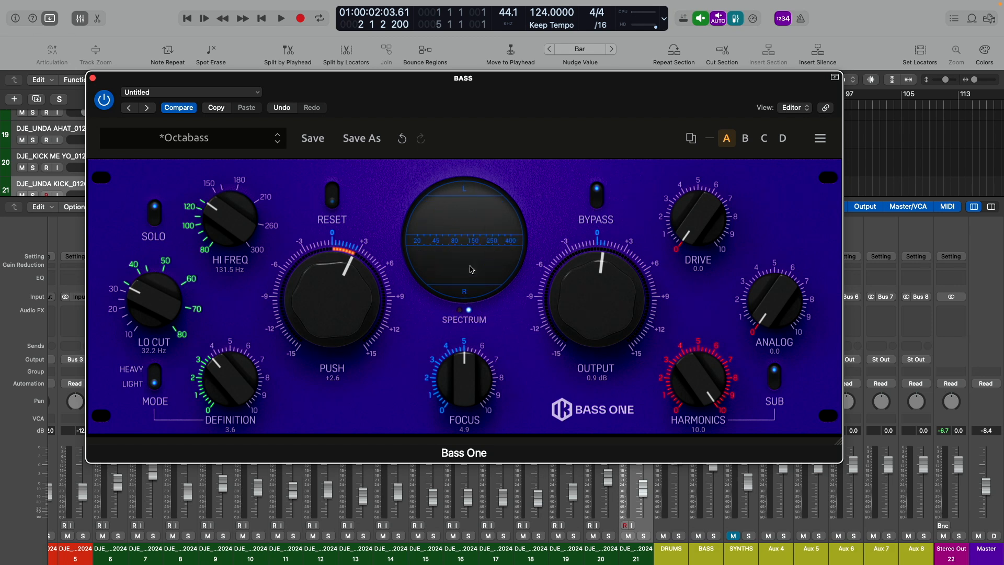
pyautogui.click(461, 311)
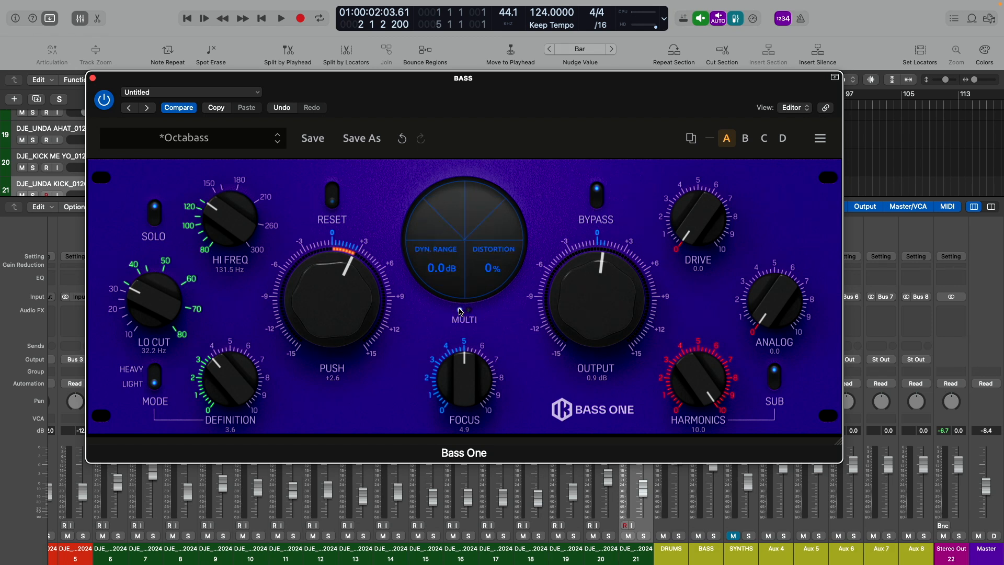
pyautogui.click(597, 194)
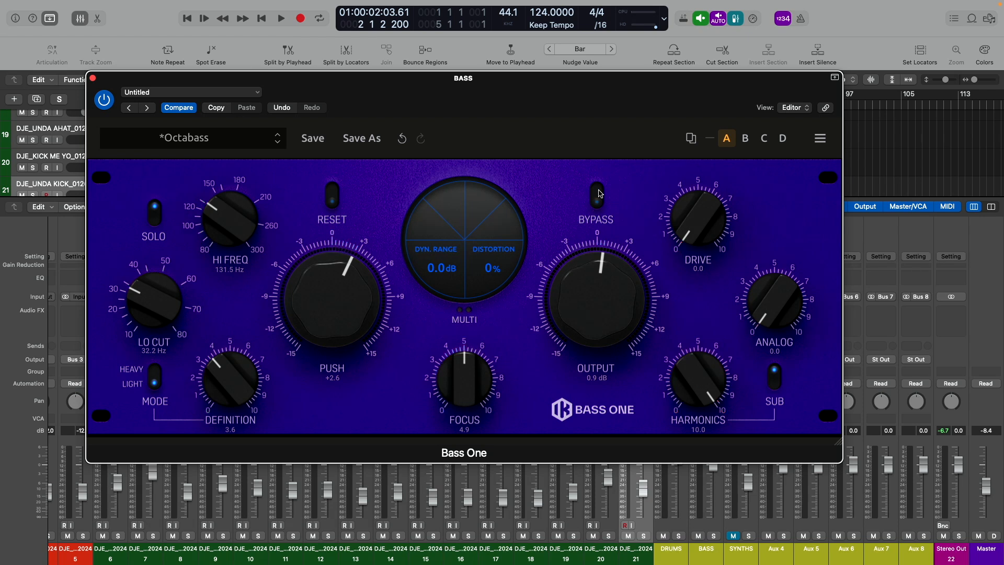
pyautogui.click(598, 194)
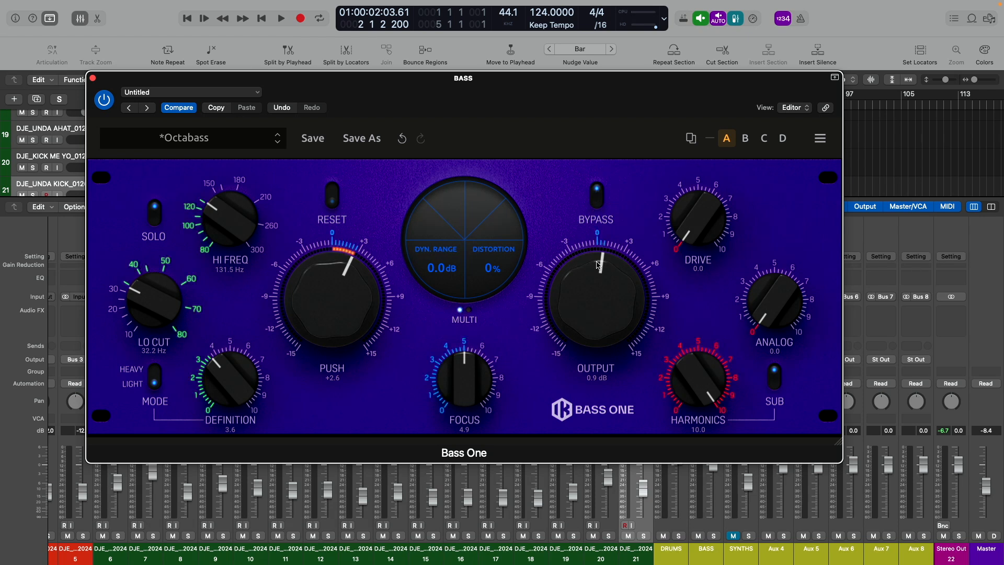
# - Set the Output level to -0.1 dB and lower Harmonics to 0.0
pyautogui.moveTo(599, 287)
pyautogui.mouseDown()
pyautogui.moveTo(596, 306)
pyautogui.moveTo(599, 271)
pyautogui.moveTo(594, 323)
pyautogui.moveTo(601, 293)
pyautogui.mouseUp()
pyautogui.moveTo(695, 221)
pyautogui.mouseDown()
pyautogui.moveTo(703, 133)
pyautogui.moveTo(691, 163)
pyautogui.moveTo(709, 109)
pyautogui.moveTo(699, 233)
pyautogui.mouseUp()
pyautogui.moveTo(764, 309); pyautogui.dragTo(774, 346)
pyautogui.moveTo(697, 372); pyautogui.dragTo(703, 563)
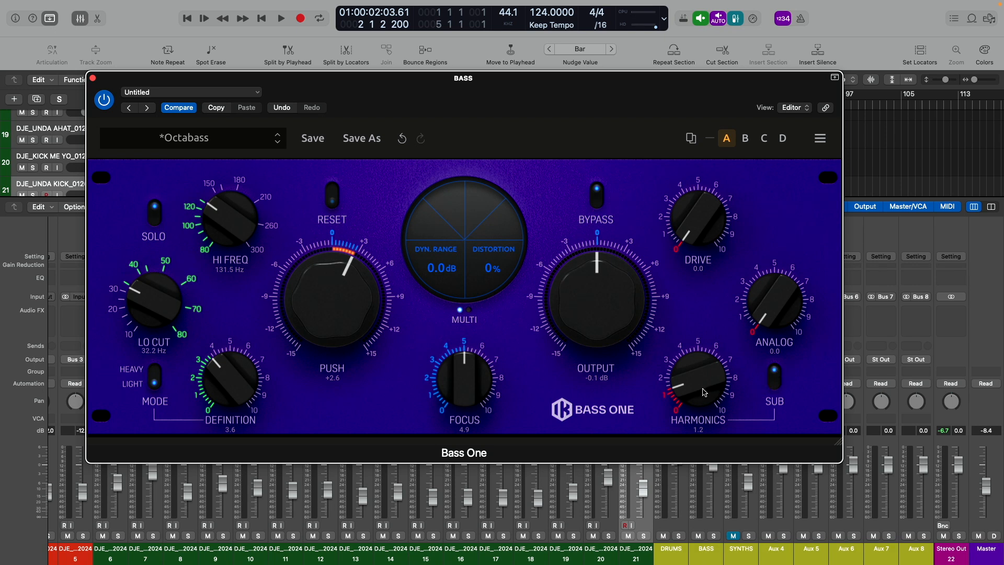
pyautogui.moveTo(695, 391); pyautogui.dragTo(695, 358)
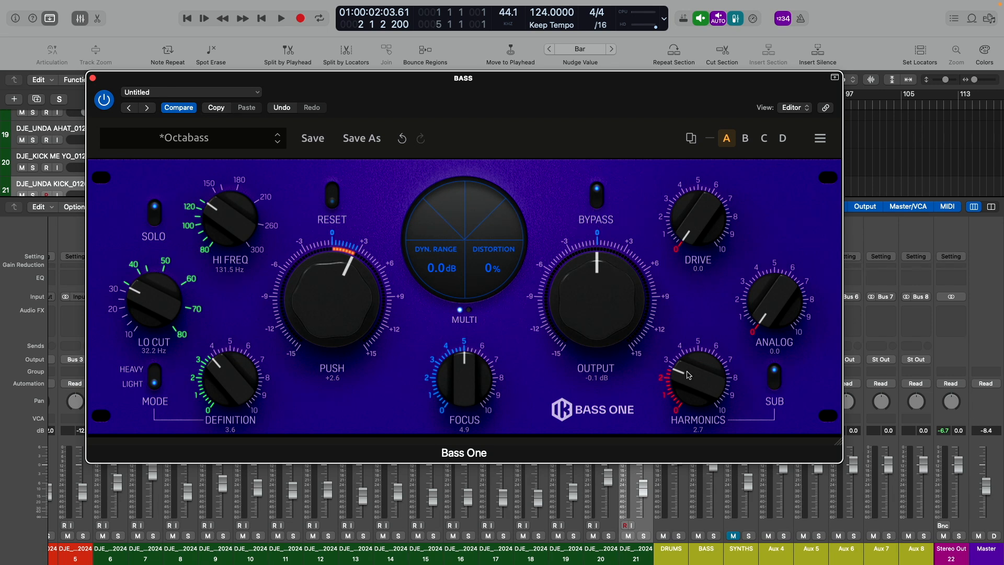
pyautogui.moveTo(686, 380); pyautogui.dragTo(683, 456)
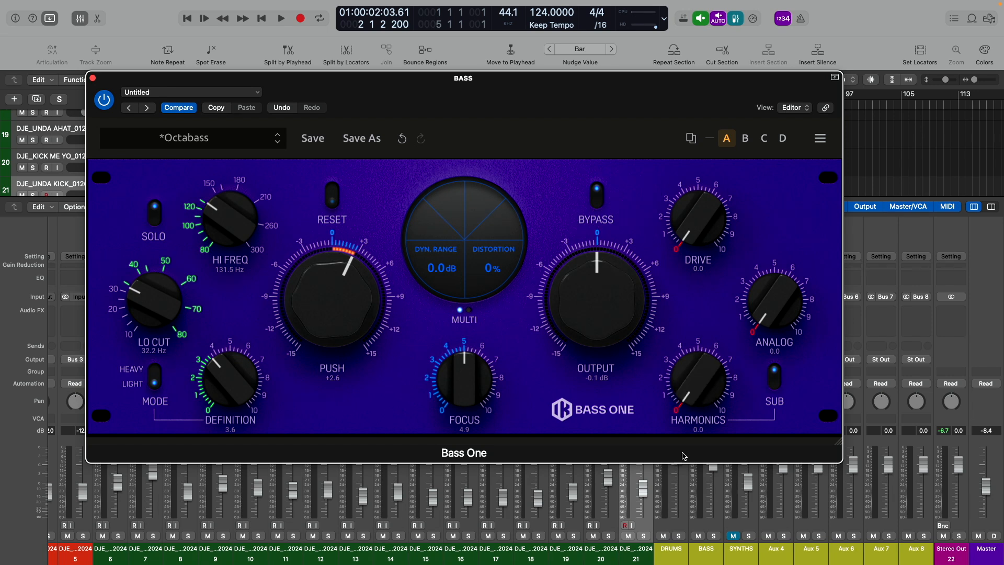
# - Audition the full mix briefly, and restart playback from the beginning with the BASS channel soloed
pyautogui.press('space')
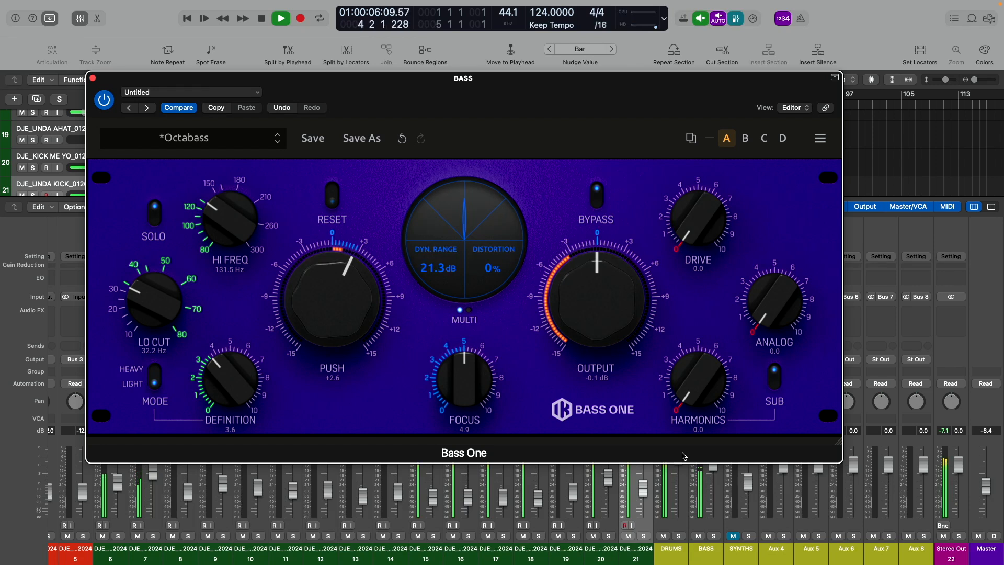
pyautogui.press('space')
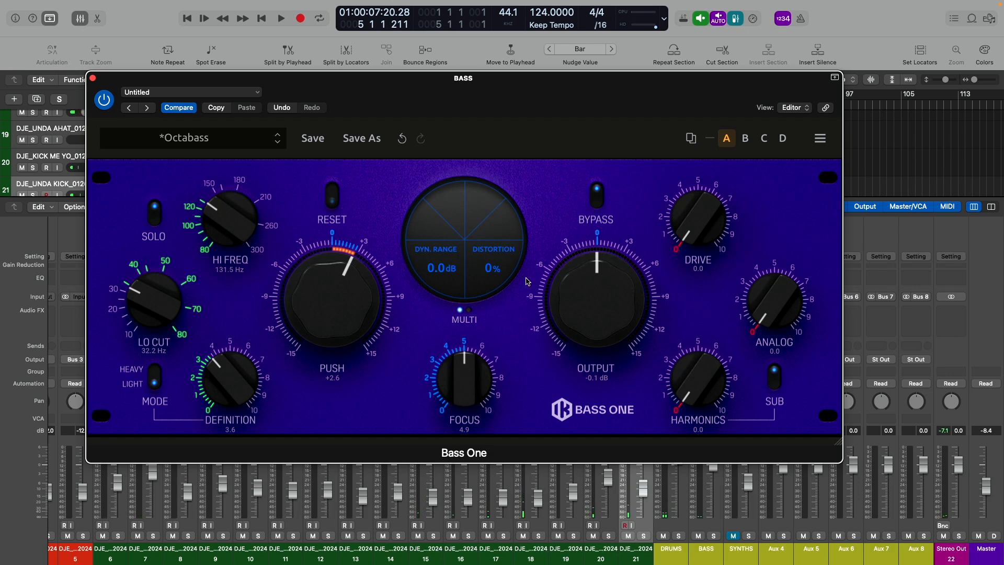
pyautogui.click(714, 536)
pyautogui.press('Return')
pyautogui.press('space')
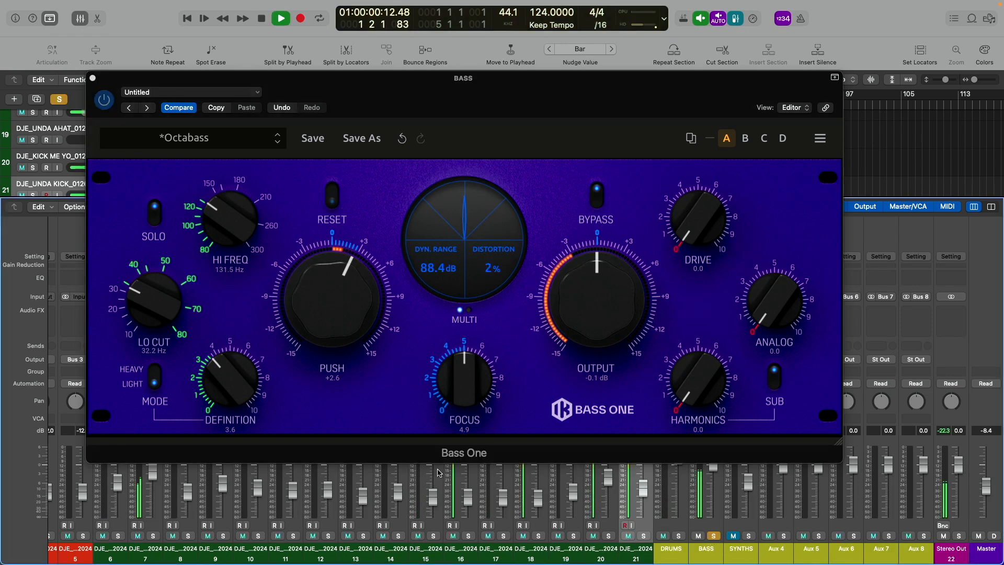
# - During playback, set Lo Cut to 29.9 Hz, Hi Freq to 211.4 Hz, Push to +6.3 and Focus to 2.2
pyautogui.moveTo(134, 295)
pyautogui.mouseDown()
pyautogui.moveTo(133, 276)
pyautogui.moveTo(132, 299)
pyautogui.mouseUp()
pyautogui.moveTo(233, 212); pyautogui.dragTo(281, 231)
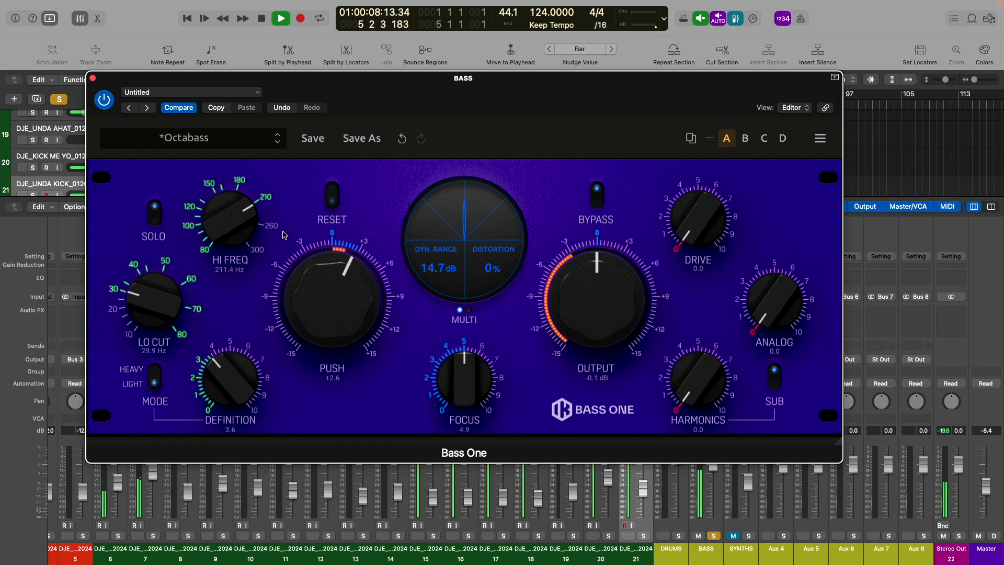
pyautogui.moveTo(312, 300); pyautogui.dragTo(313, 275)
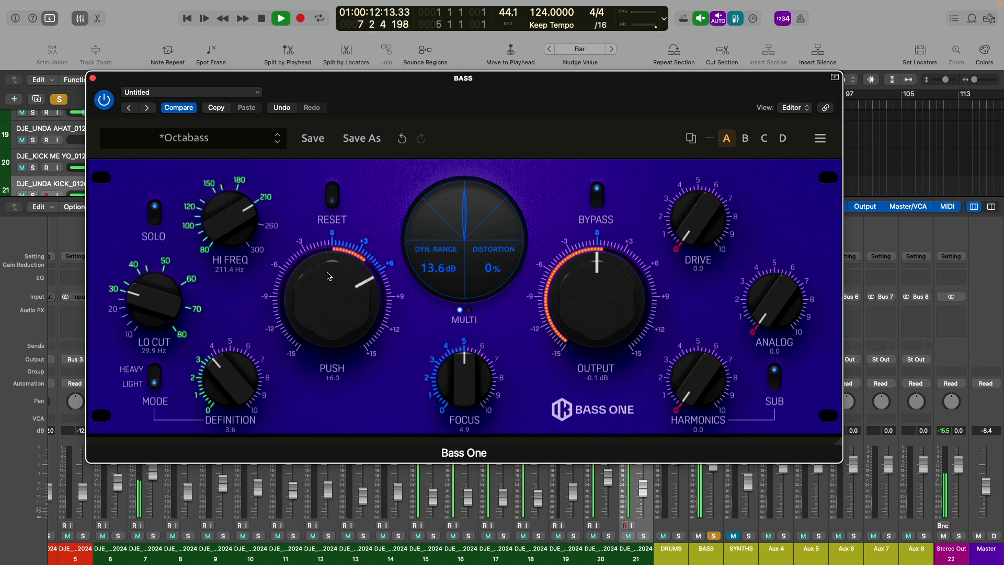
pyautogui.moveTo(468, 373); pyautogui.dragTo(453, 432)
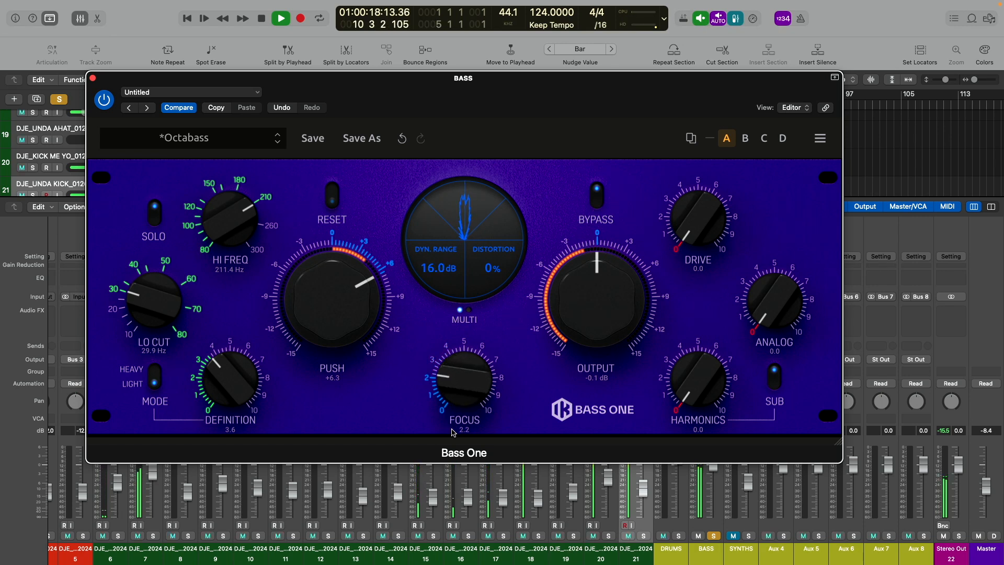
# - Compare the soloed bass with and without the plug-in, and set Focus to 2.8 and Output to 0.1 dB
pyautogui.click(597, 197)
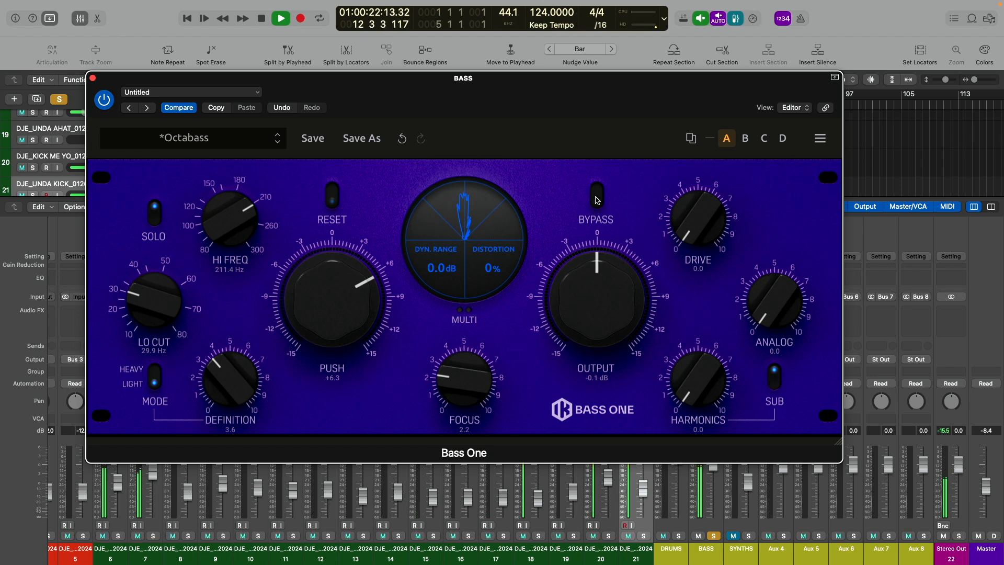
pyautogui.click(597, 198)
pyautogui.moveTo(465, 364); pyautogui.dragTo(467, 355)
pyautogui.moveTo(579, 300); pyautogui.dragTo(579, 297)
# - Add saturation to the bass by setting Analog to 4.2 and Harmonics to 1.8
pyautogui.moveTo(767, 306); pyautogui.dragTo(769, 215)
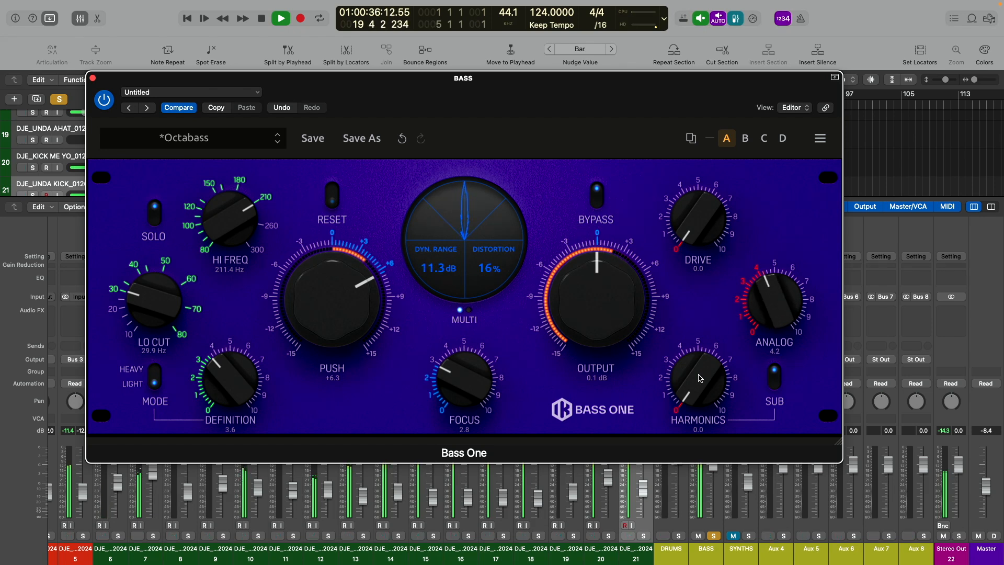
pyautogui.moveTo(699, 378); pyautogui.dragTo(689, 346)
pyautogui.press('space')
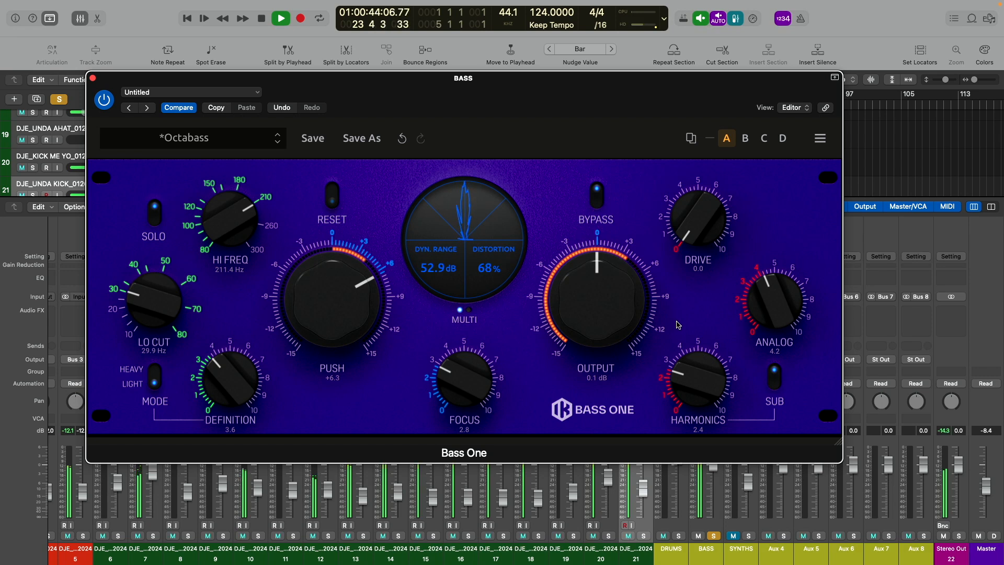
pyautogui.moveTo(681, 388); pyautogui.dragTo(688, 398)
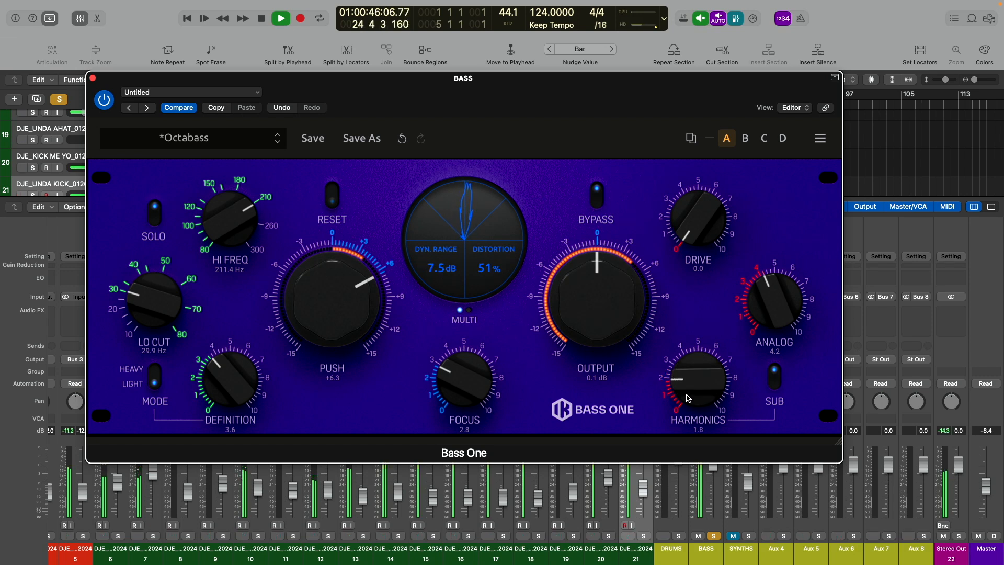
# - Unsolo the BASS channel and compare the bypassed and processed bass within the full mix
pyautogui.click(713, 536)
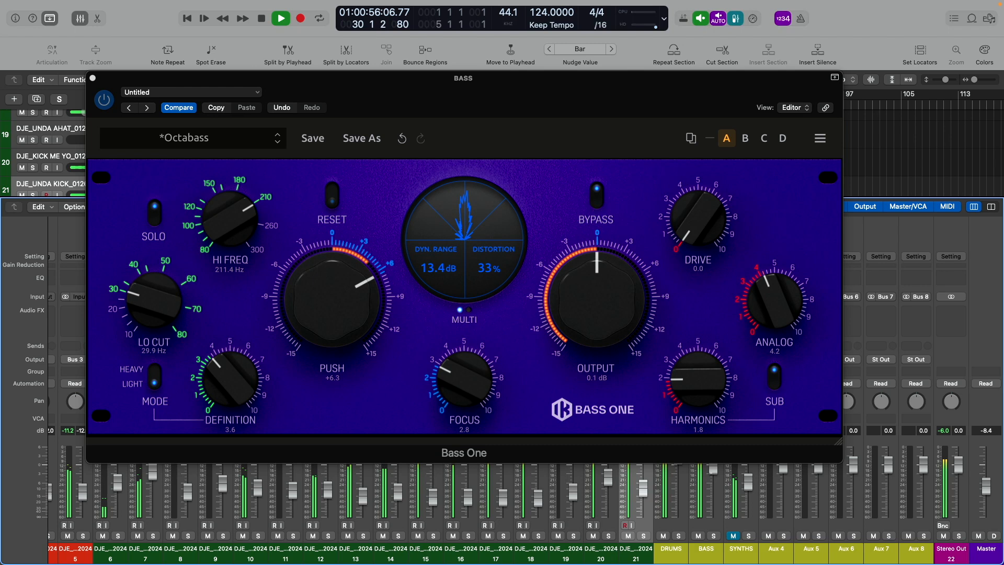
pyautogui.click(599, 196)
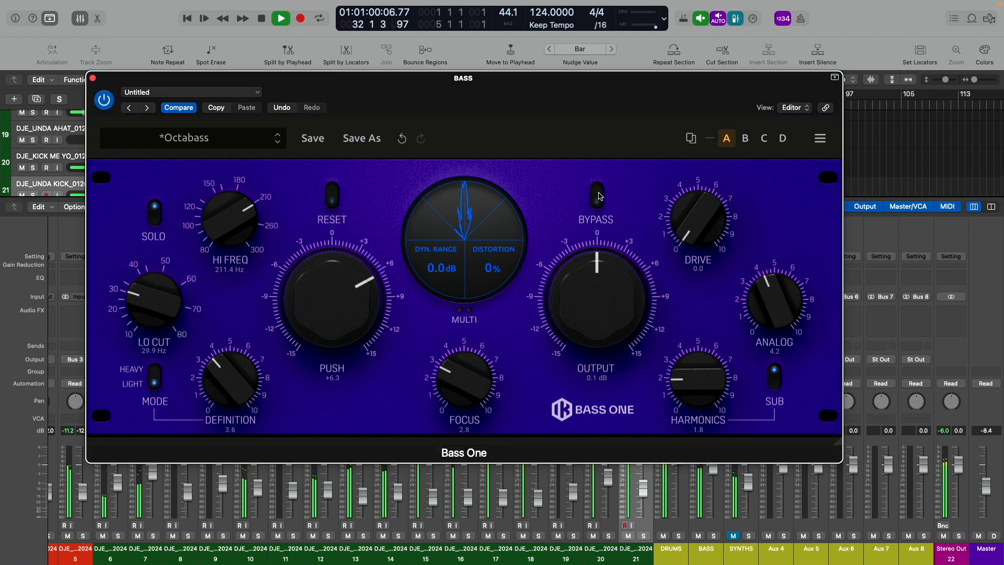
pyautogui.click(599, 196)
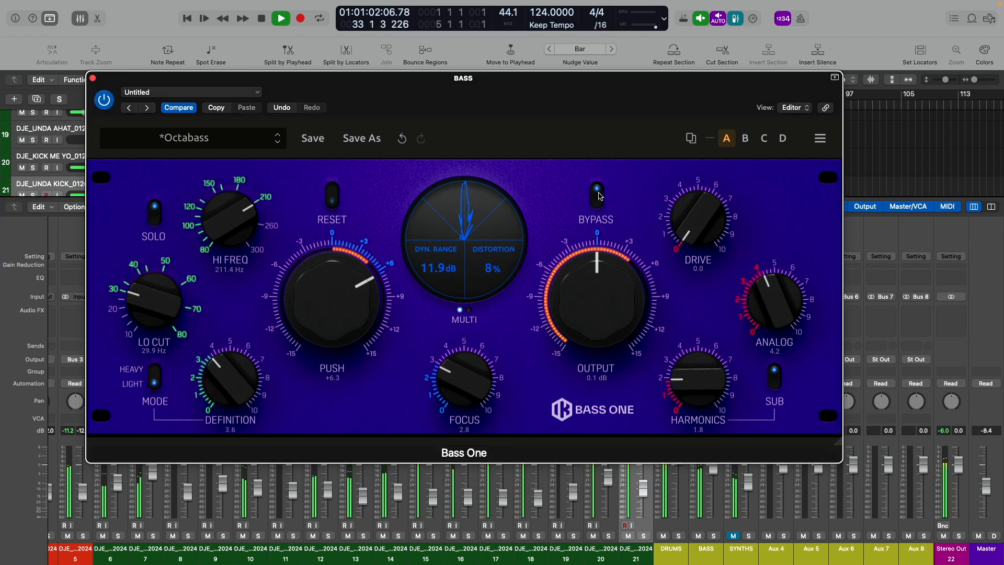
# - Turn off Bass One's own Solo switch and compare bypassed and processed sound once more
pyautogui.click(155, 222)
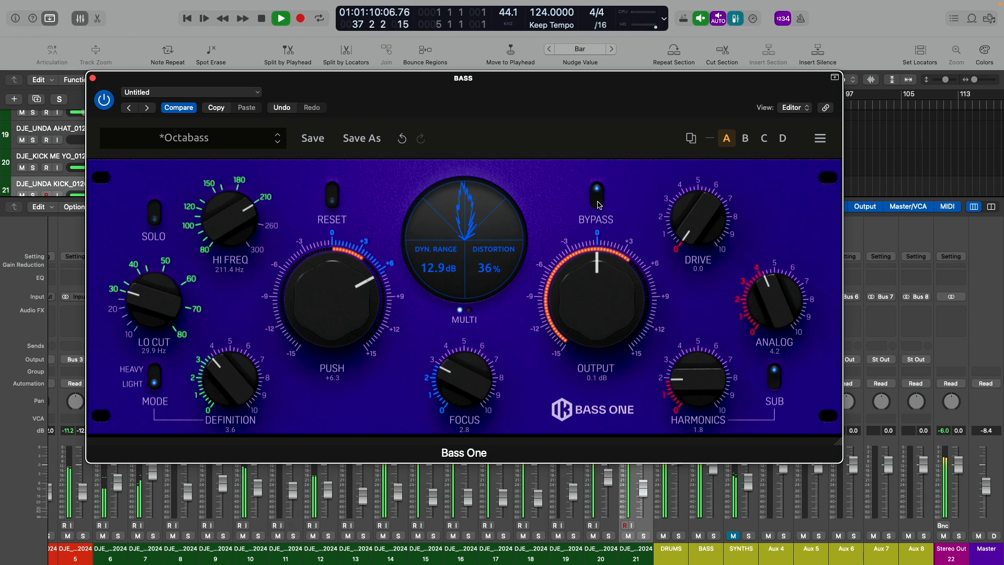
pyautogui.click(597, 197)
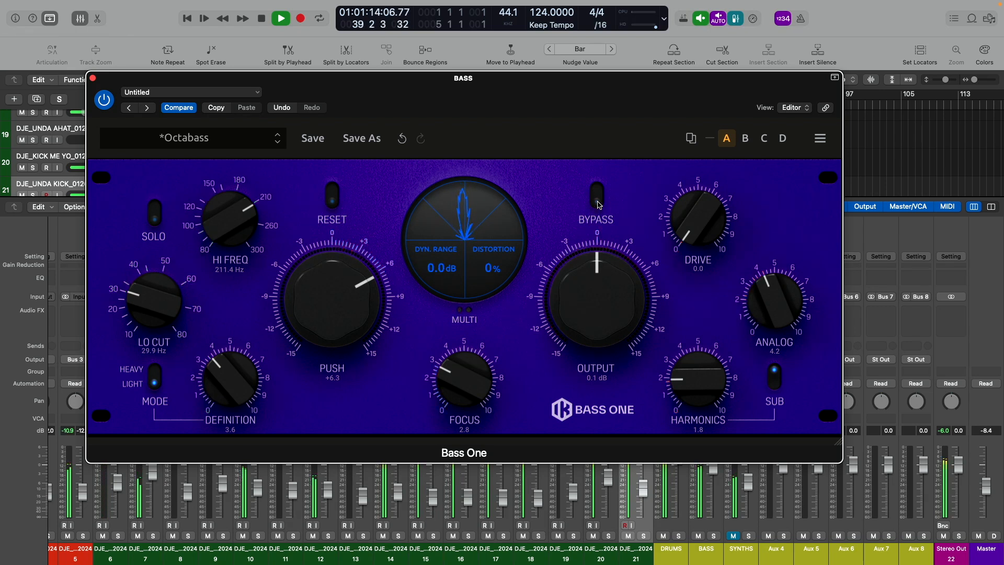
pyautogui.click(599, 204)
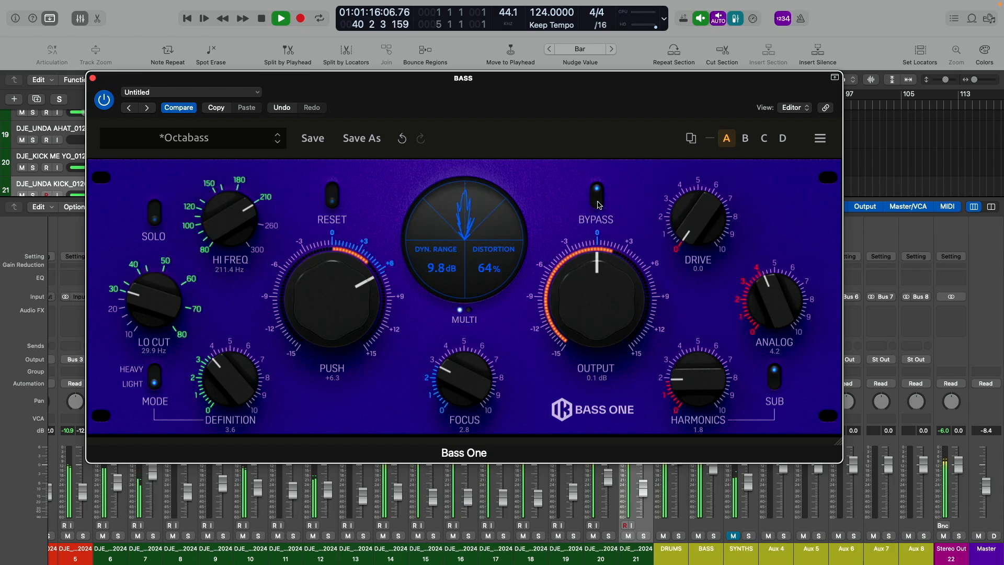
# - Set Push to +9.0, Definition to 5.2, Focus to 2.7 and Drive to 5.3, and stop playback
pyautogui.moveTo(332, 297); pyautogui.dragTo(328, 280)
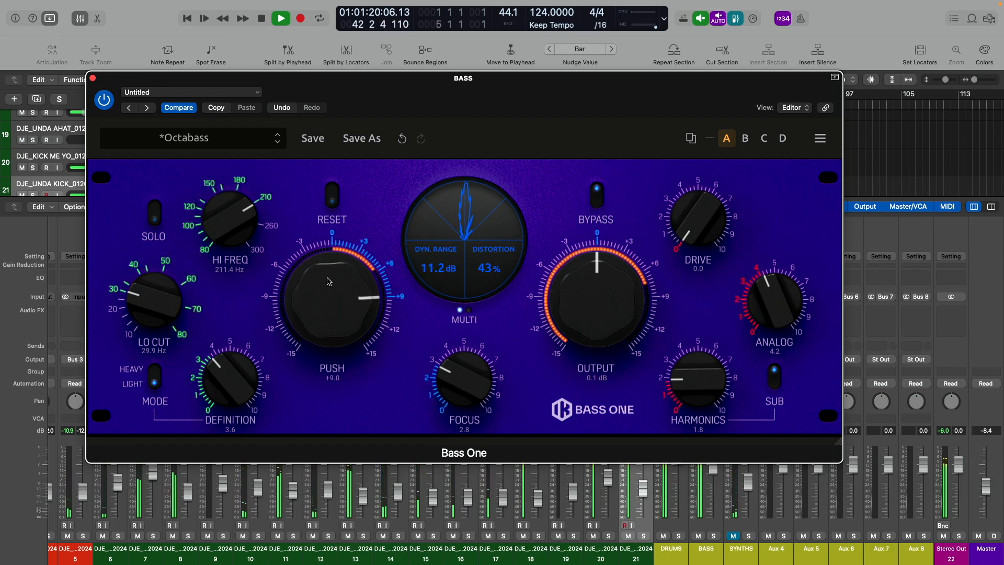
pyautogui.moveTo(244, 389); pyautogui.dragTo(244, 359)
pyautogui.moveTo(473, 380); pyautogui.dragTo(477, 381)
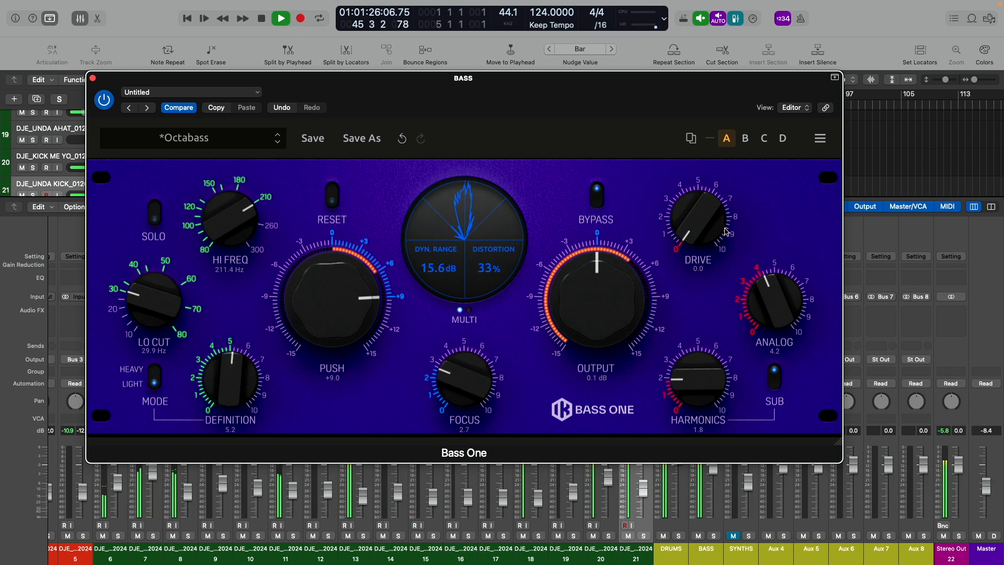
pyautogui.moveTo(717, 222); pyautogui.dragTo(706, 103)
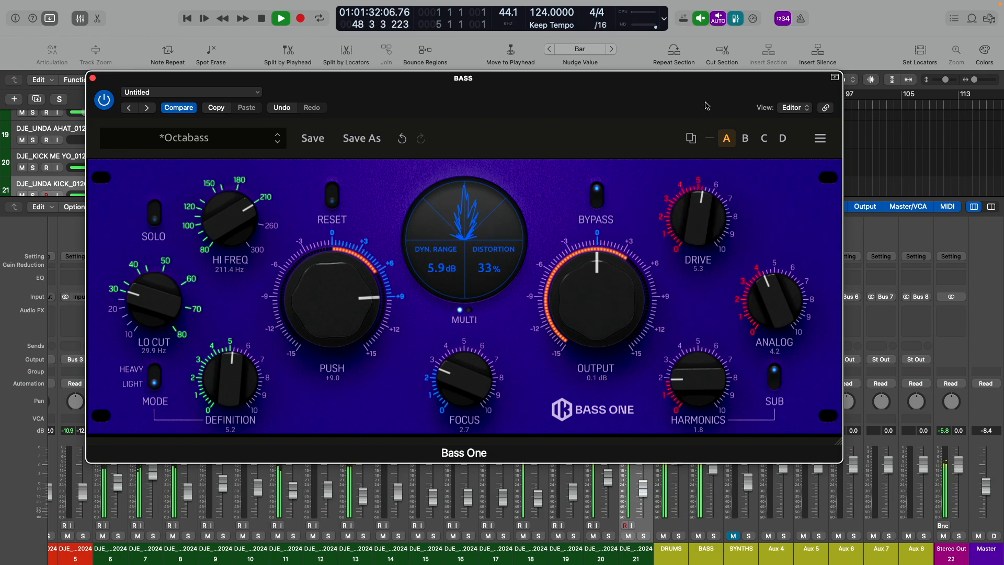
pyautogui.press('space')
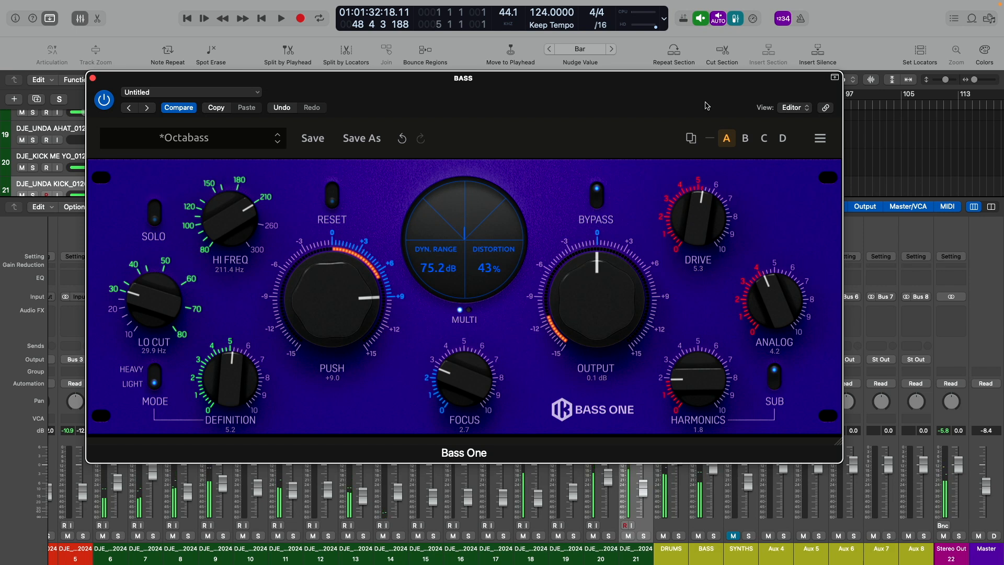